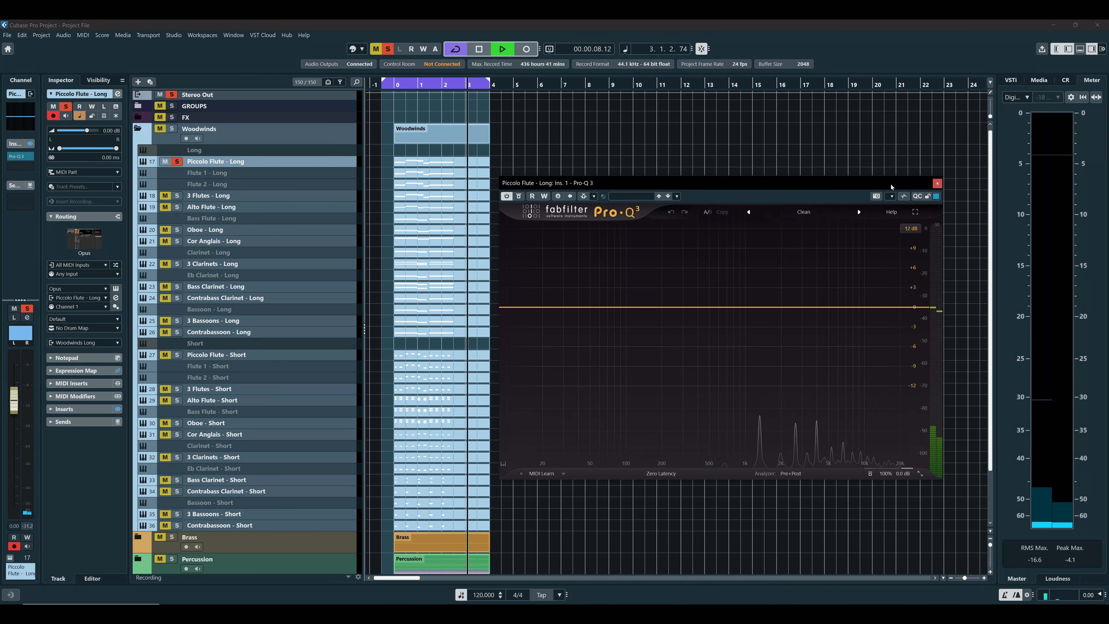
Stop the Piccolo Flute - Long playback and audition the 3 Flutes - Long track to examine its low frequencies in the Pro-Q 3 analyzer
key(space)
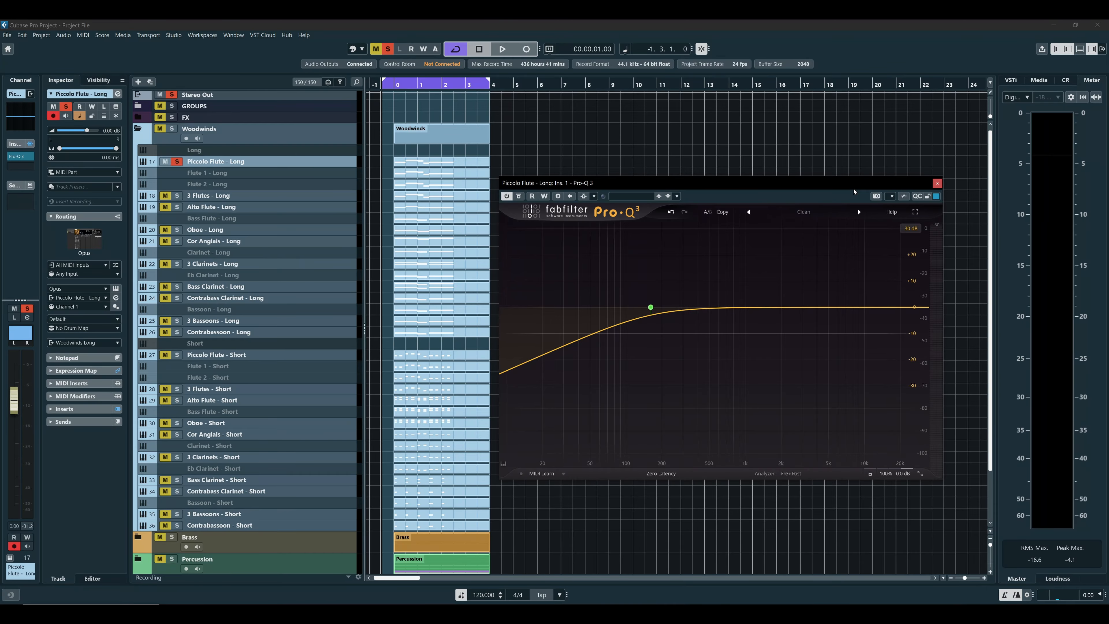
key(Down)
key(space)
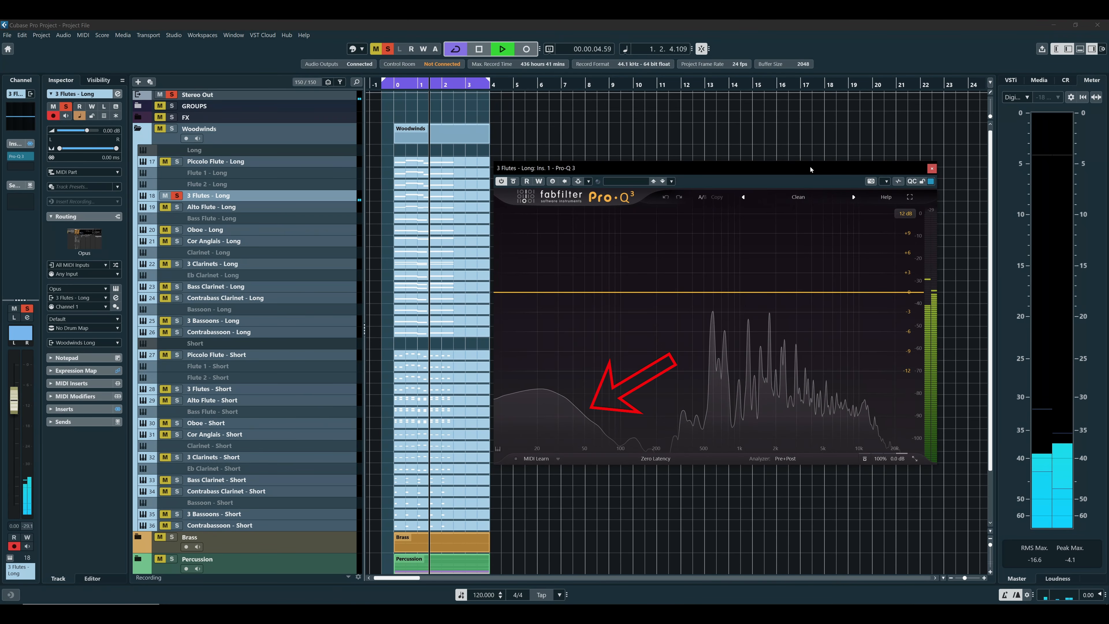
key(space)
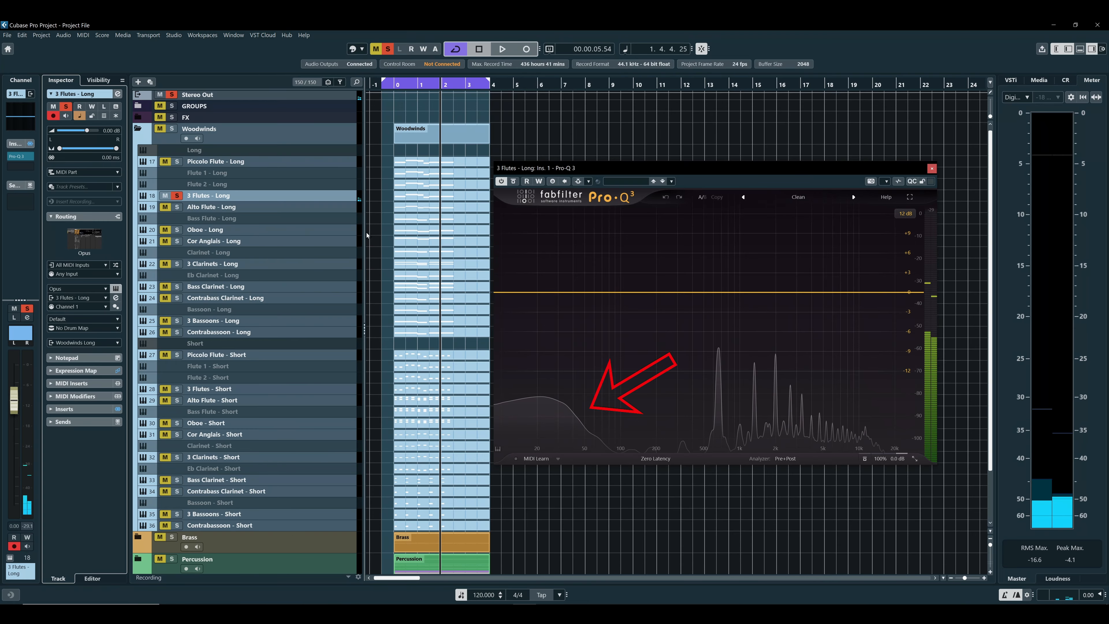
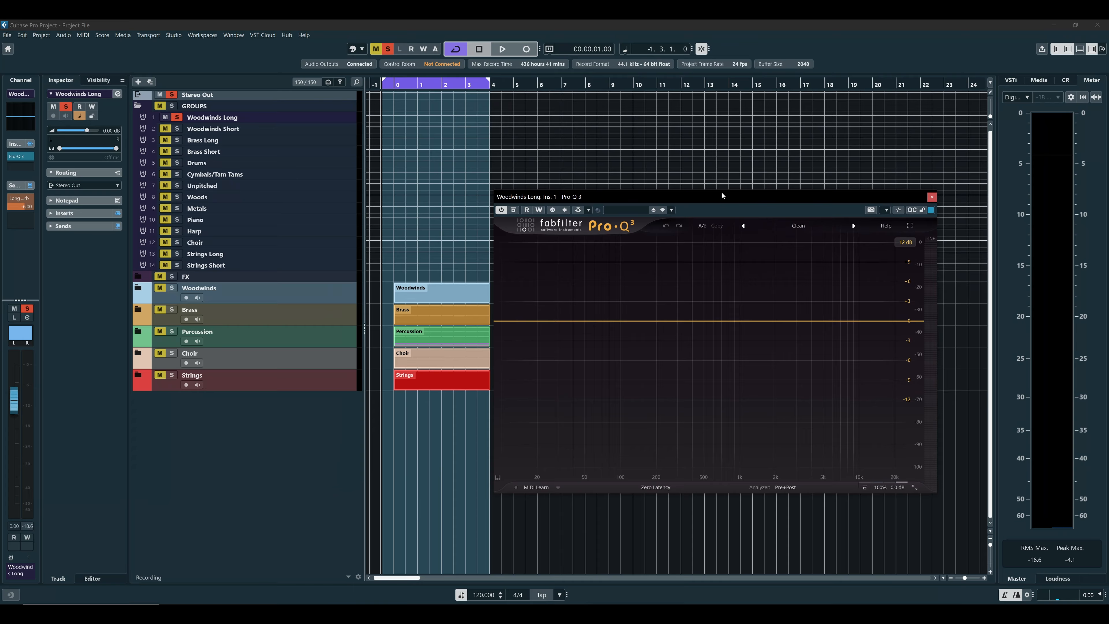
Add a 6 dB/oct low cut at about 50 Hz to the Woodwinds Long EQ while the group plays, and stop playback
key(space)
drag(519, 322, 584, 320)
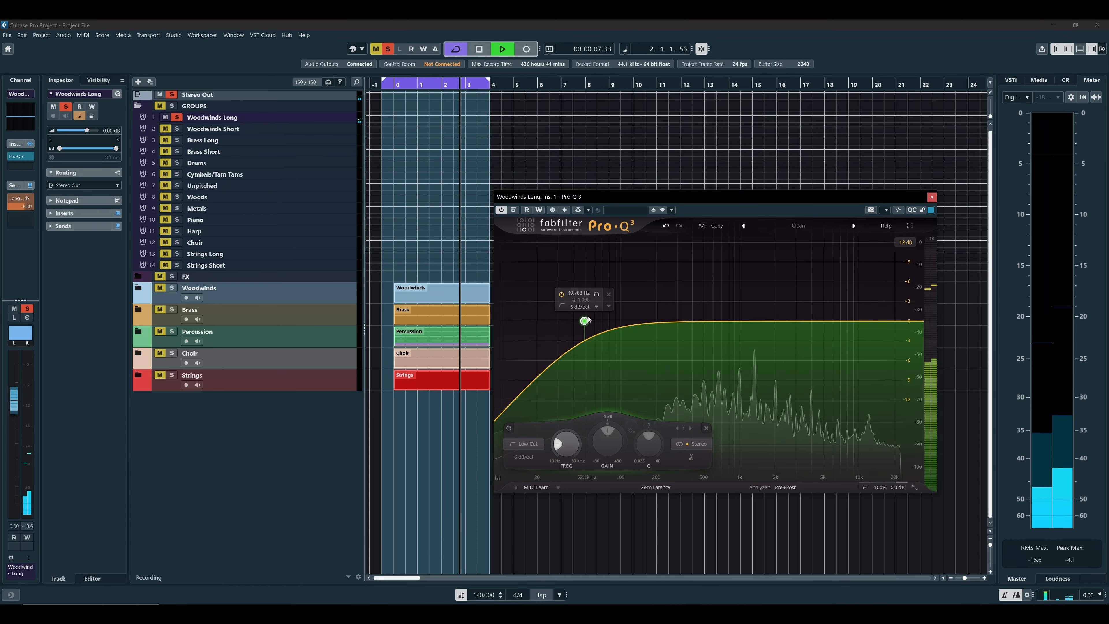
key(space)
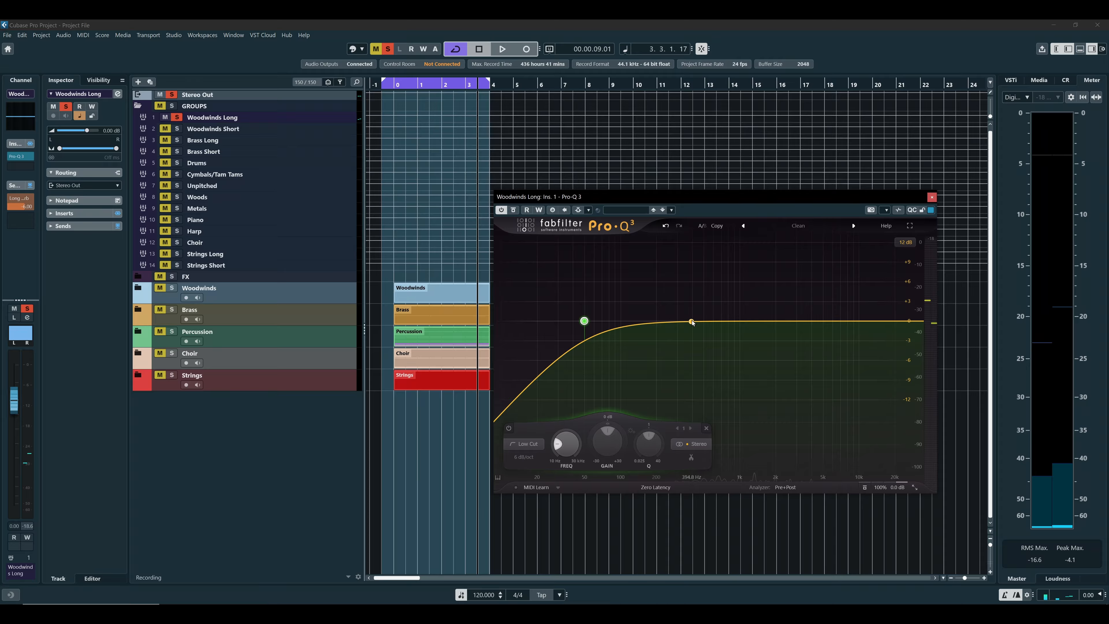
Add a bell cut of about 6.4 dB near 520 Hz during playback and compare the sound with that band on and off
key(space)
drag(691, 321, 717, 374)
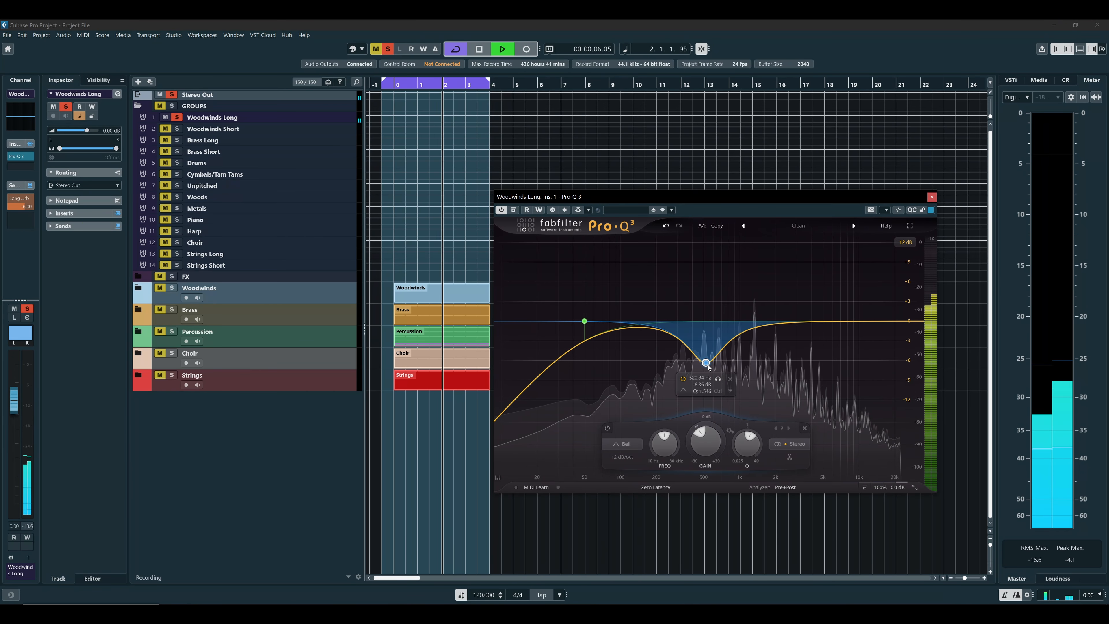
click(686, 381)
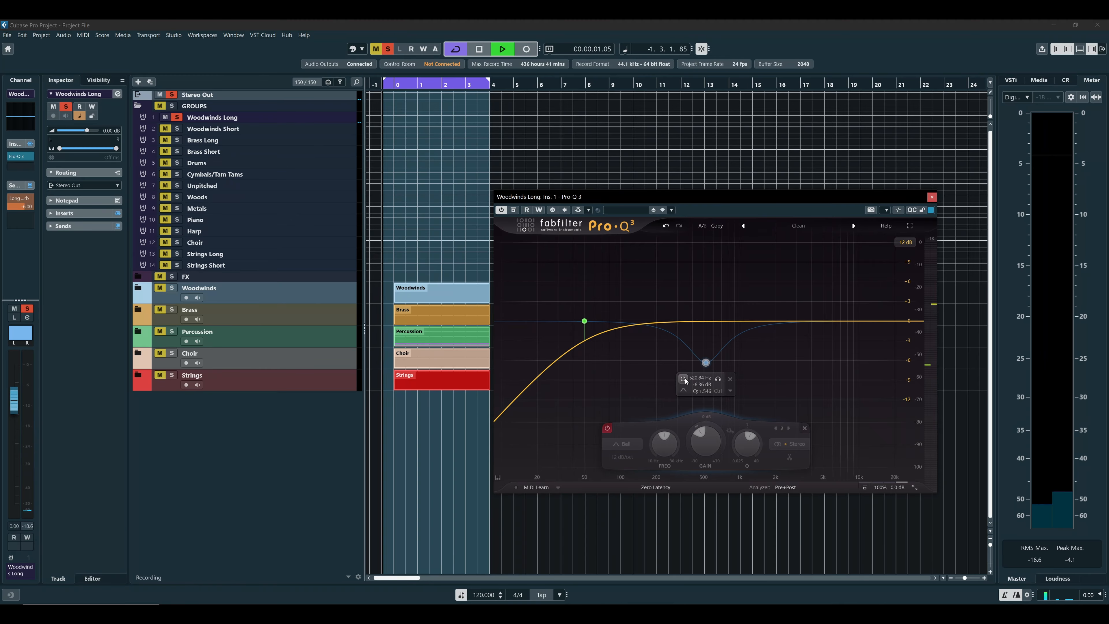
click(685, 381)
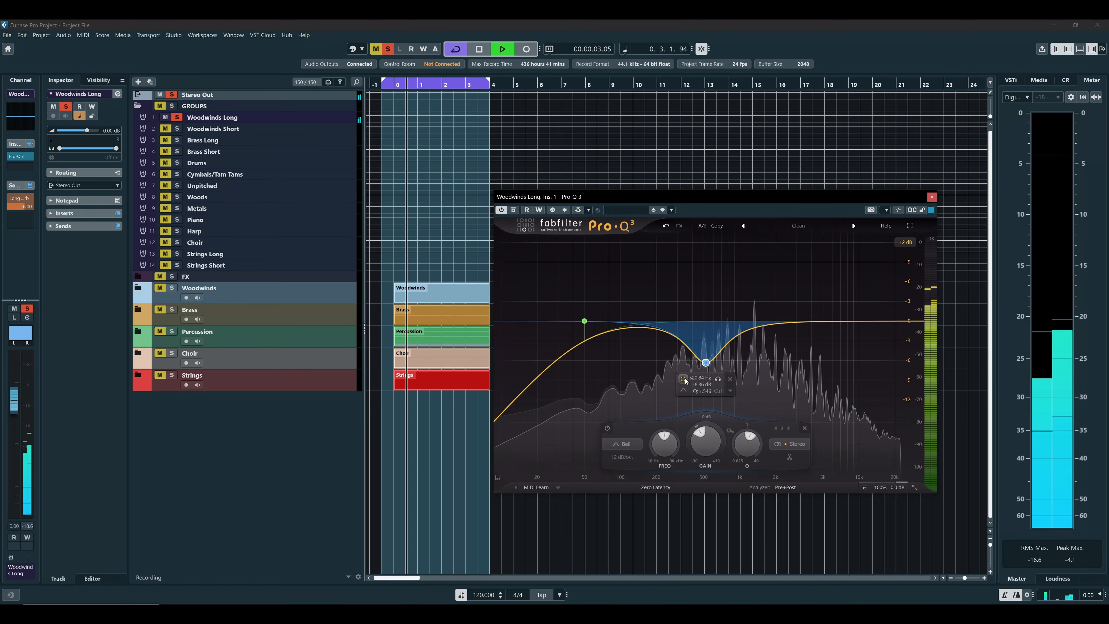
click(686, 381)
click(686, 381)
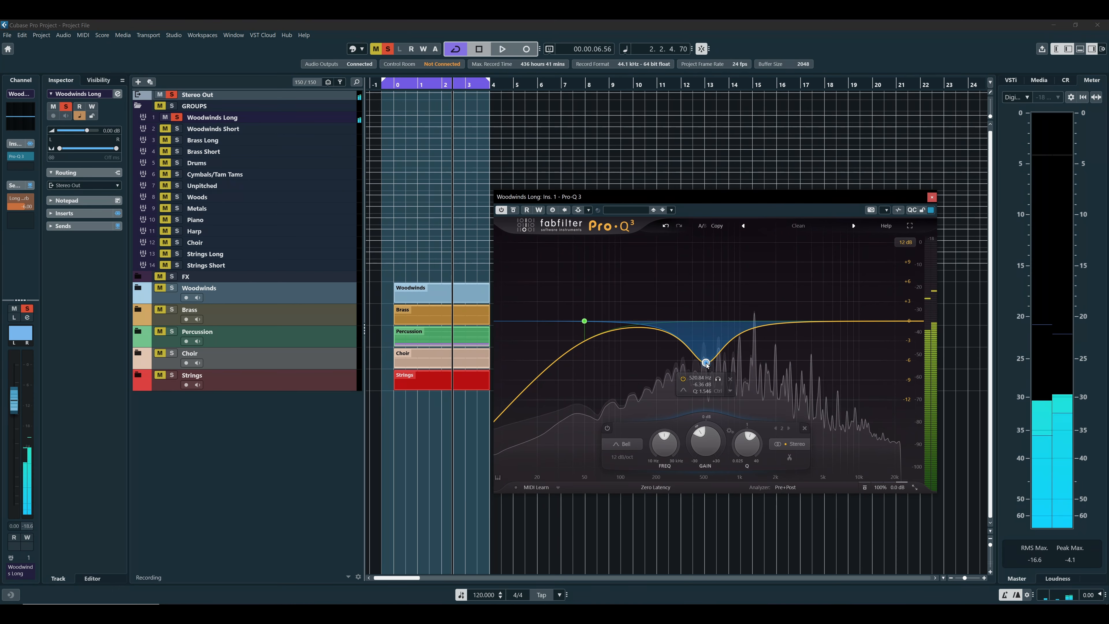
Soften the Woodwinds Long bell cut to about -3.6 dB at about 500 Hz while auditioning it
drag(707, 364, 707, 353)
key(space)
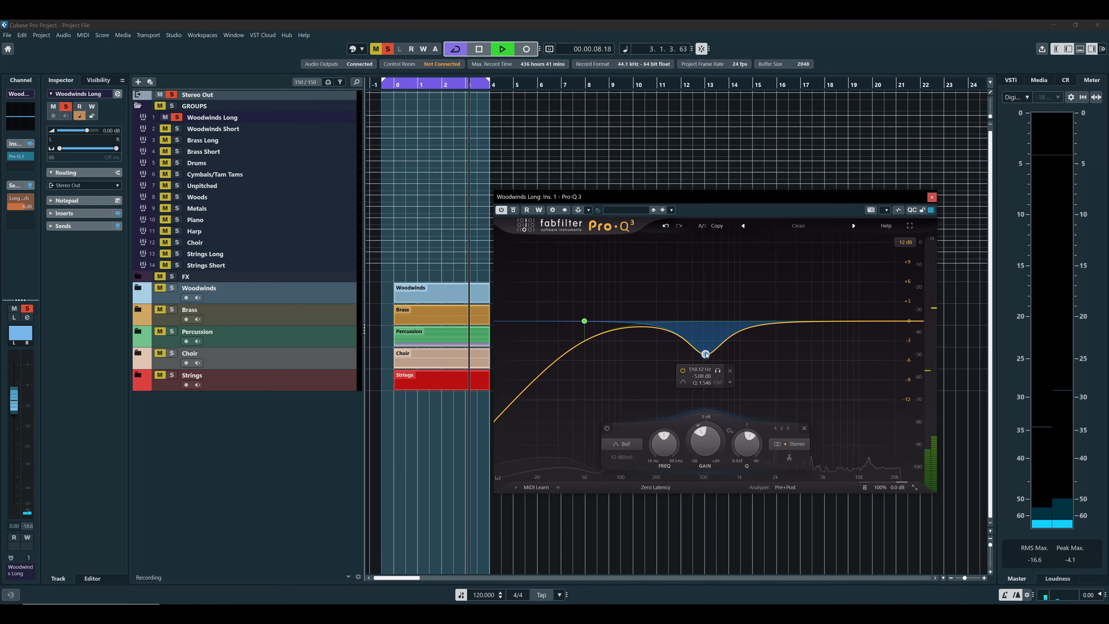
drag(706, 355, 705, 346)
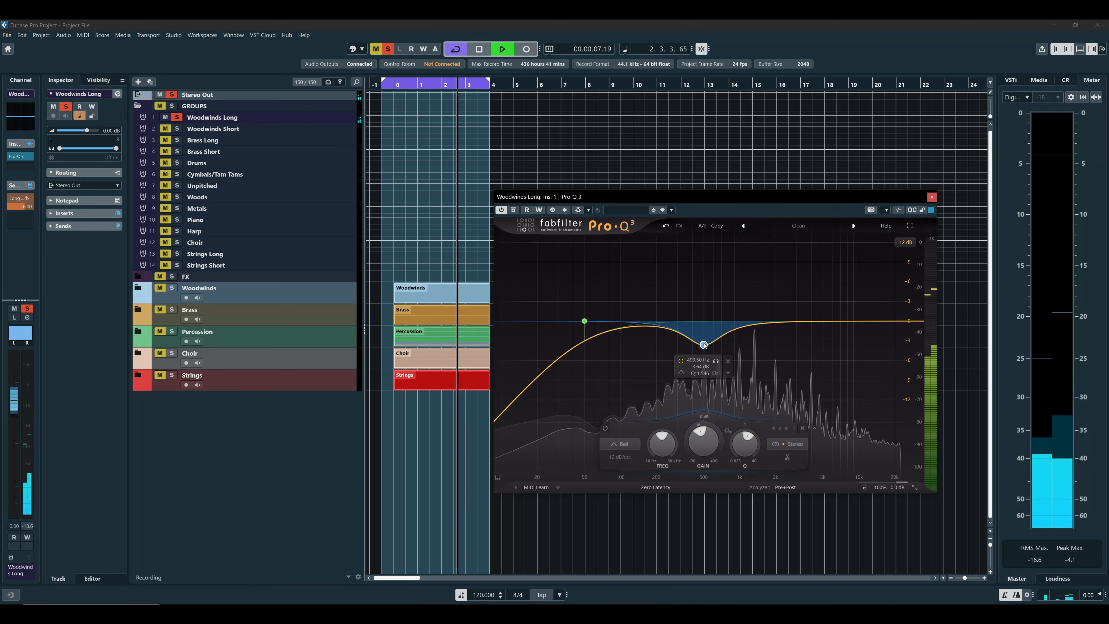
key(space)
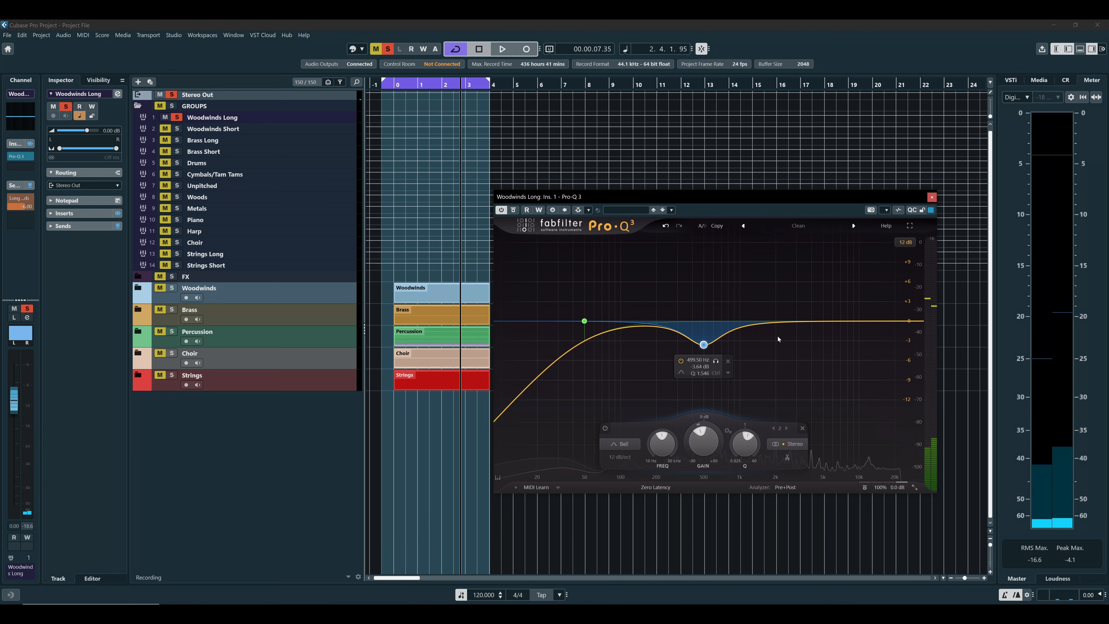
Add a high shelf boosting about 2 dB near 5 kHz to Woodwinds Long and compare playback with the EQ off and on
click(817, 321)
key(space)
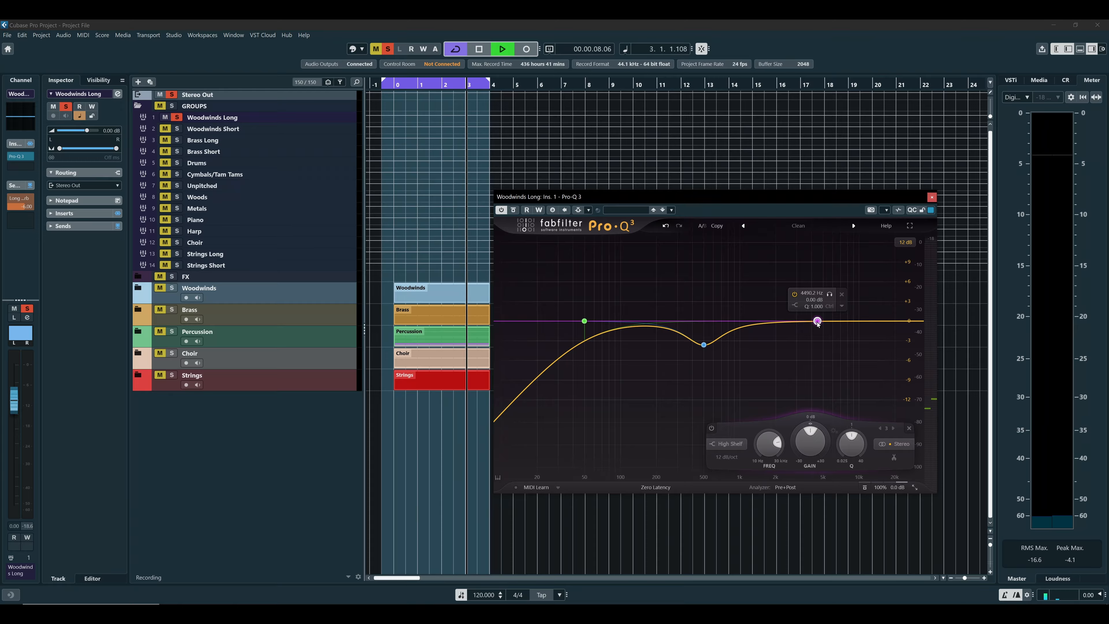
drag(818, 322, 821, 309)
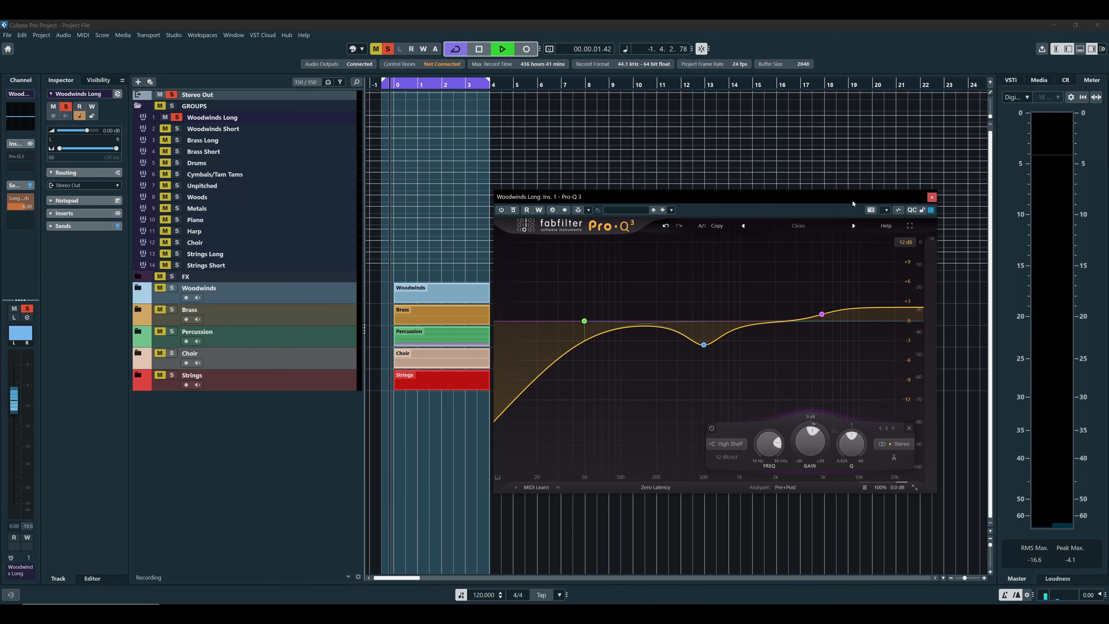
click(502, 210)
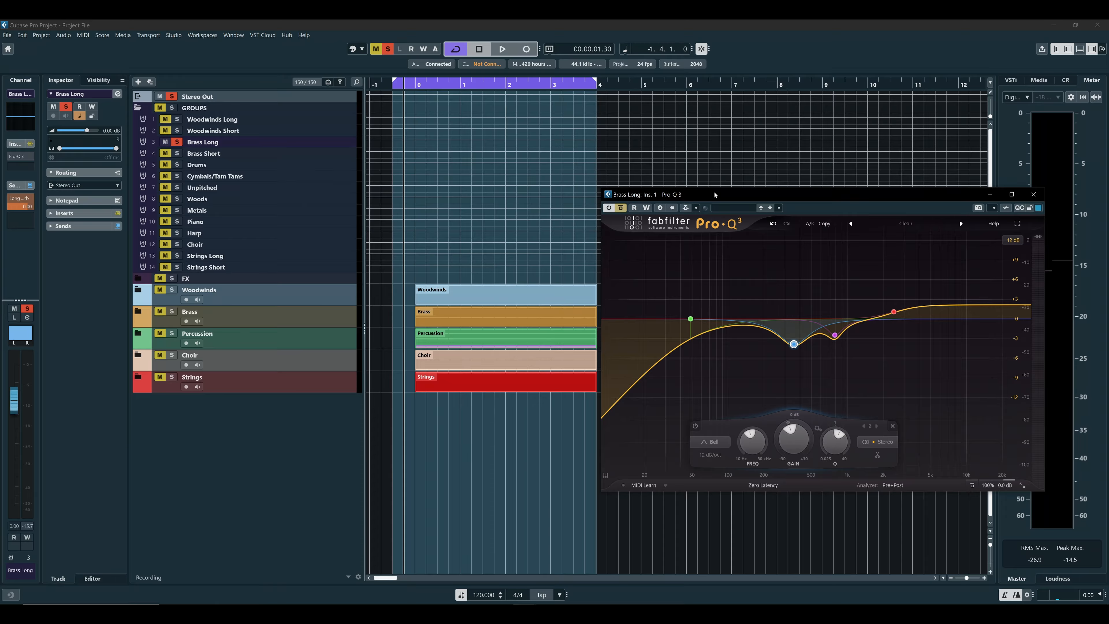
Audition the Brass Long group with its Pro-Q 3 bypassed
key(space)
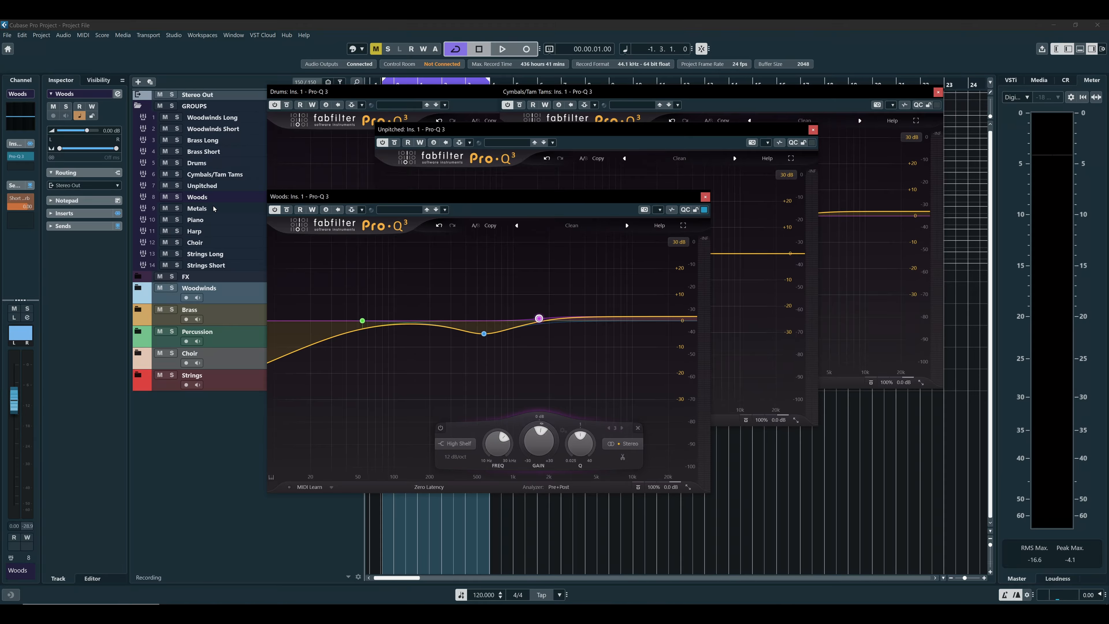
Open the Pro-Q 3 insert of the Metals group
click(213, 209)
click(20, 157)
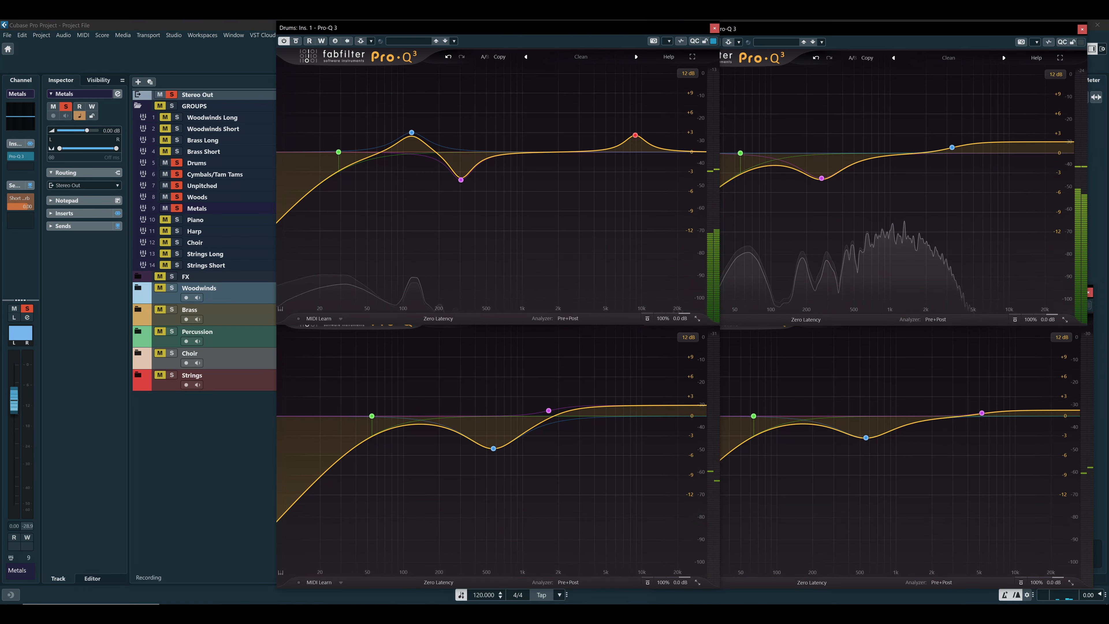
Close the open Pro-Q 3 windows of the percussion groups, including Drums, Unpitched and Woods, and select the Drums group
click(714, 28)
click(1082, 29)
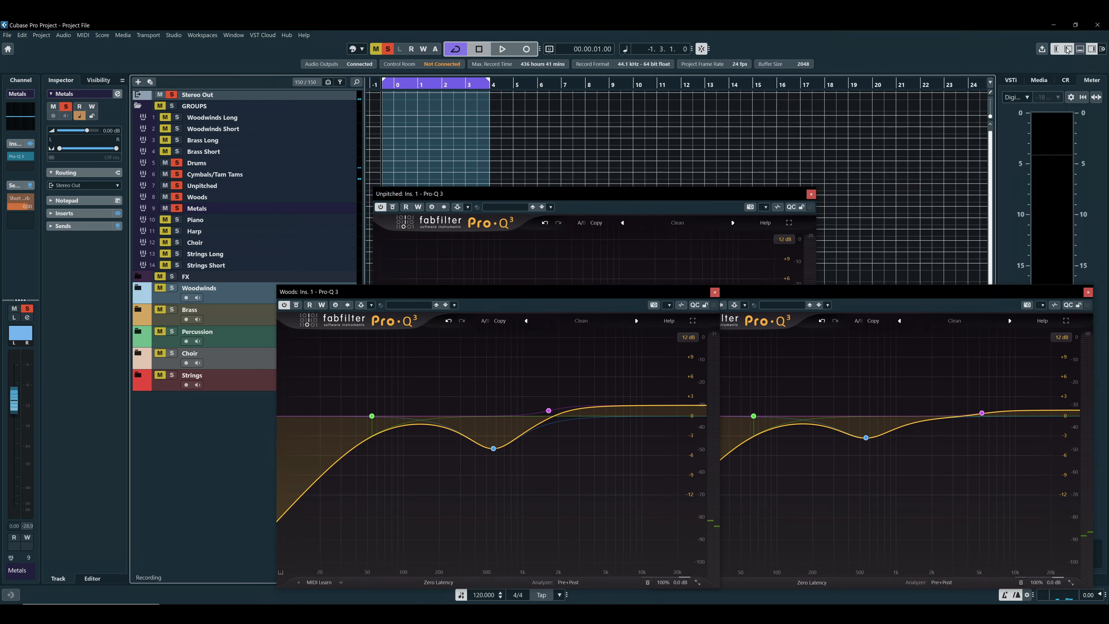
click(811, 194)
click(1088, 292)
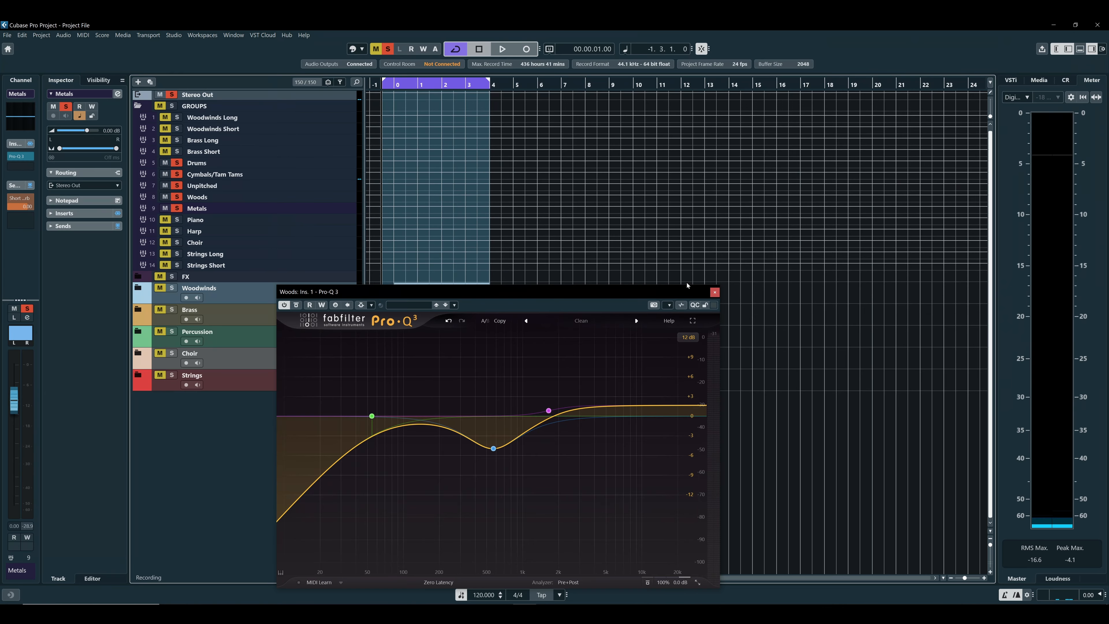
click(715, 292)
shift+click(242, 163)
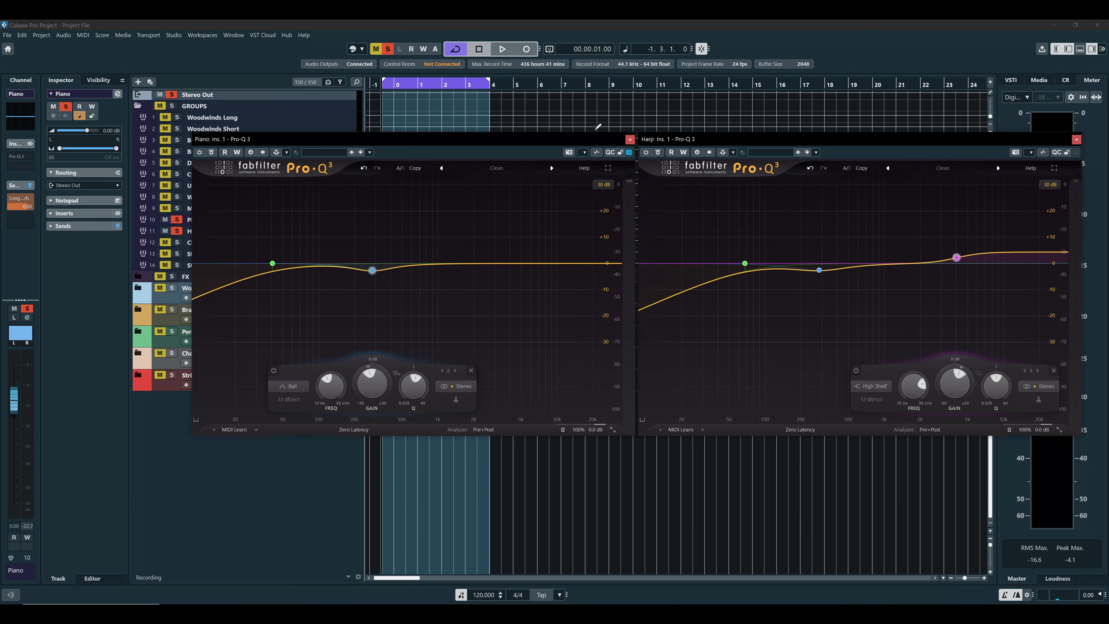
Compare the soloed Piano and Harp groups with their EQs off and on, and close both Pro-Q 3 windows
key(space)
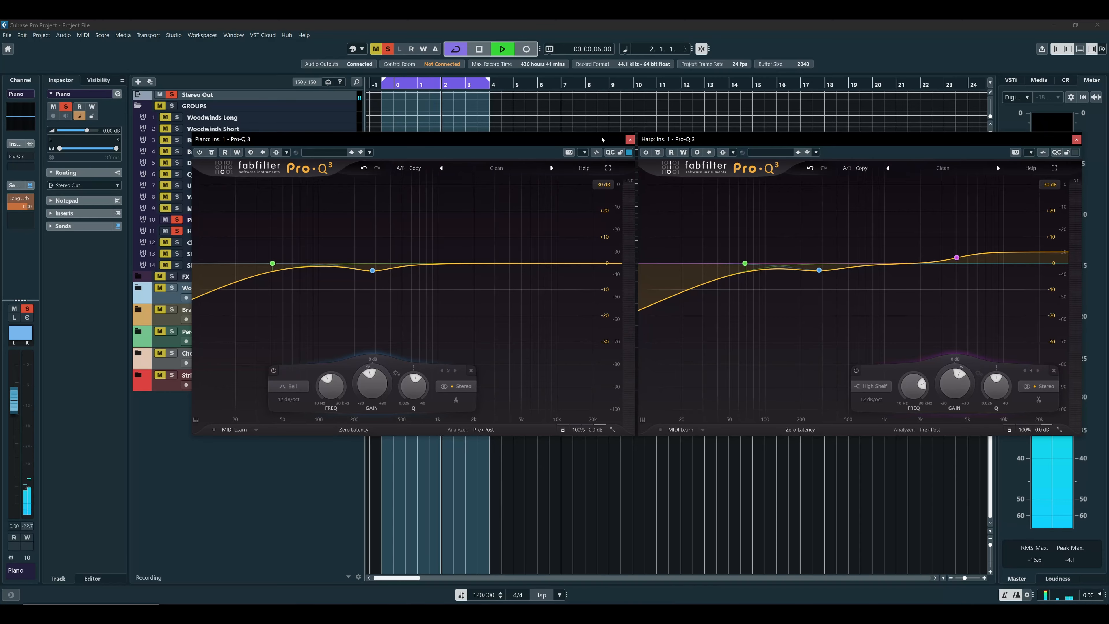
key(space)
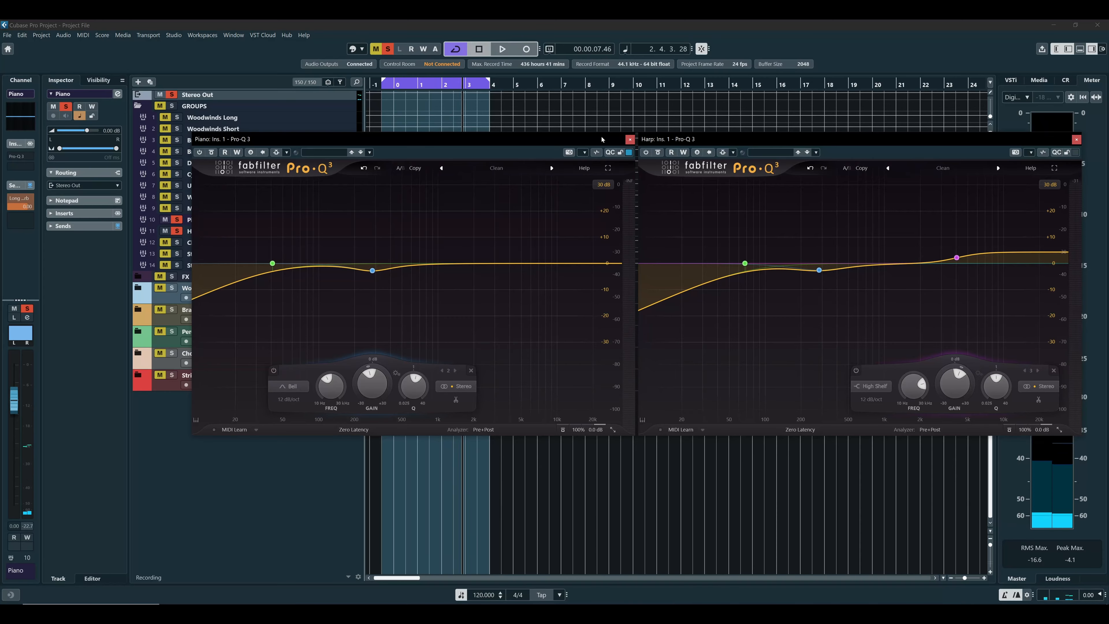
key(space)
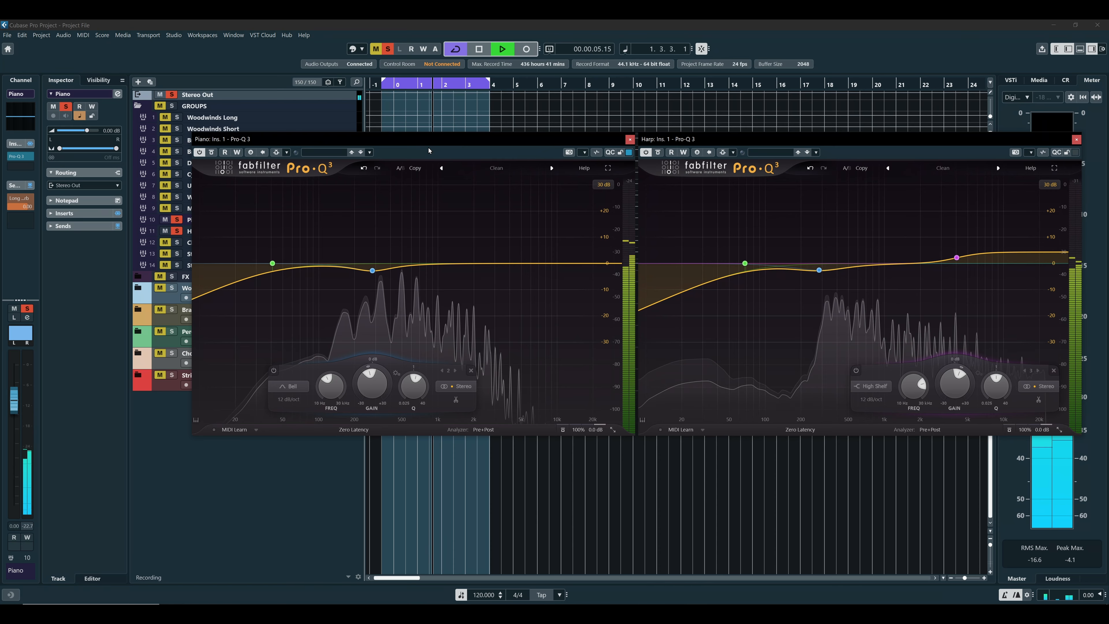
key(space)
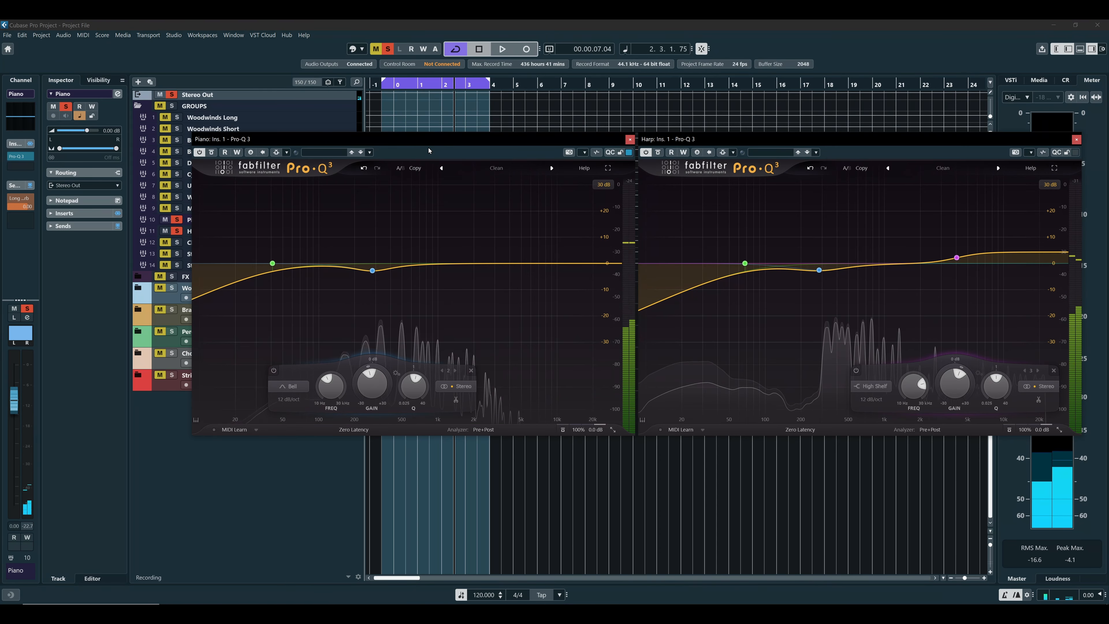
key(KP_1)
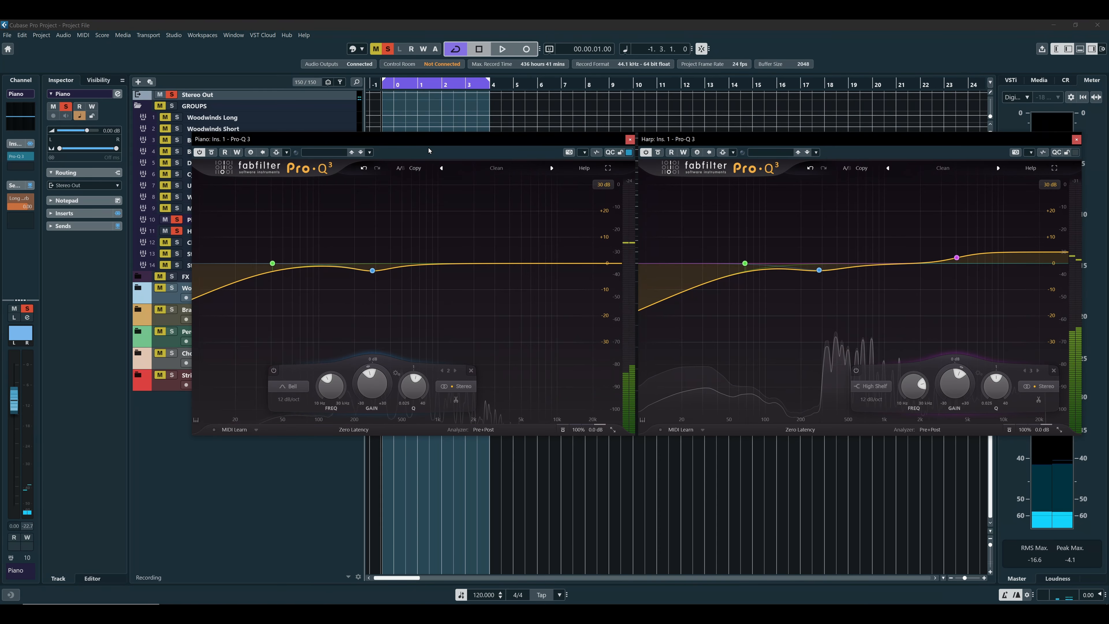
click(631, 139)
click(1077, 139)
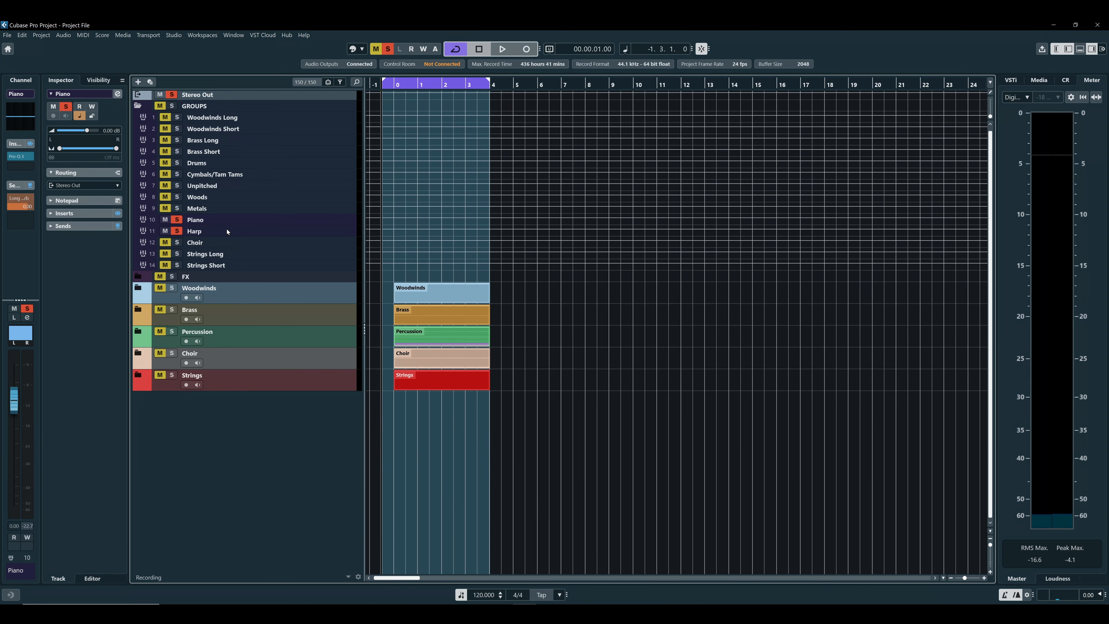
Open the Choir group's Pro-Q 3, compare playback with the EQ off and on, and close its window
click(226, 241)
click(20, 156)
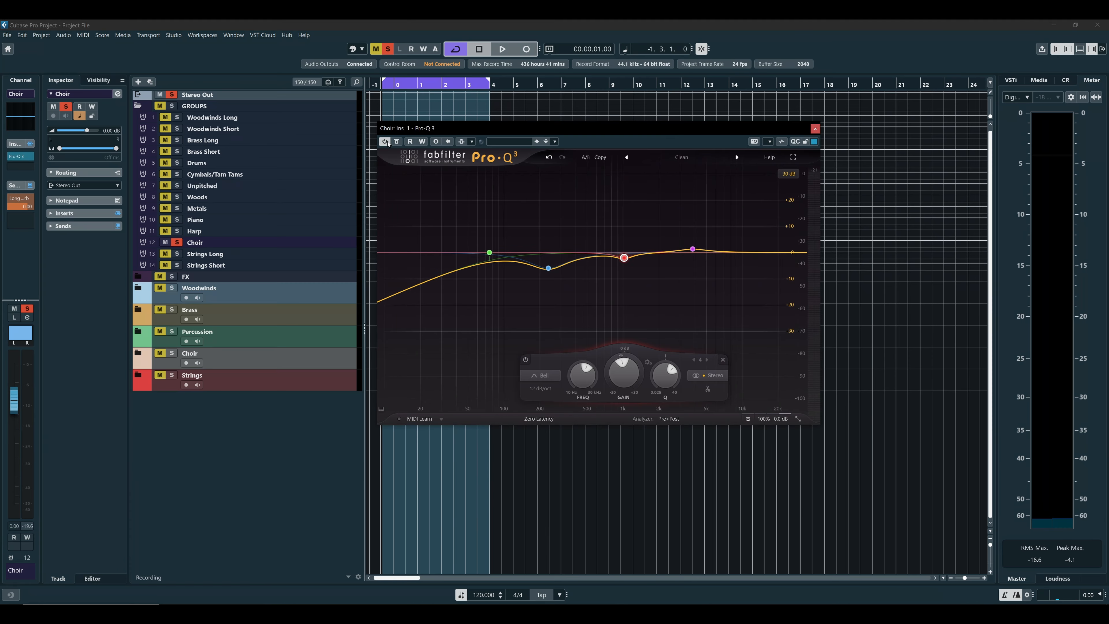
key(space)
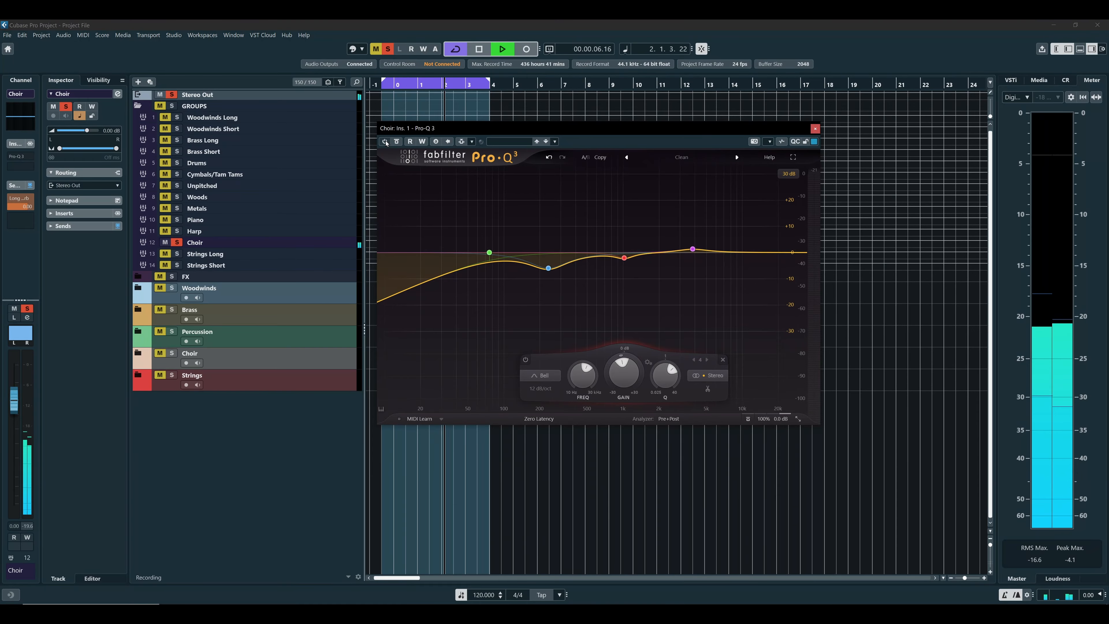
key(space)
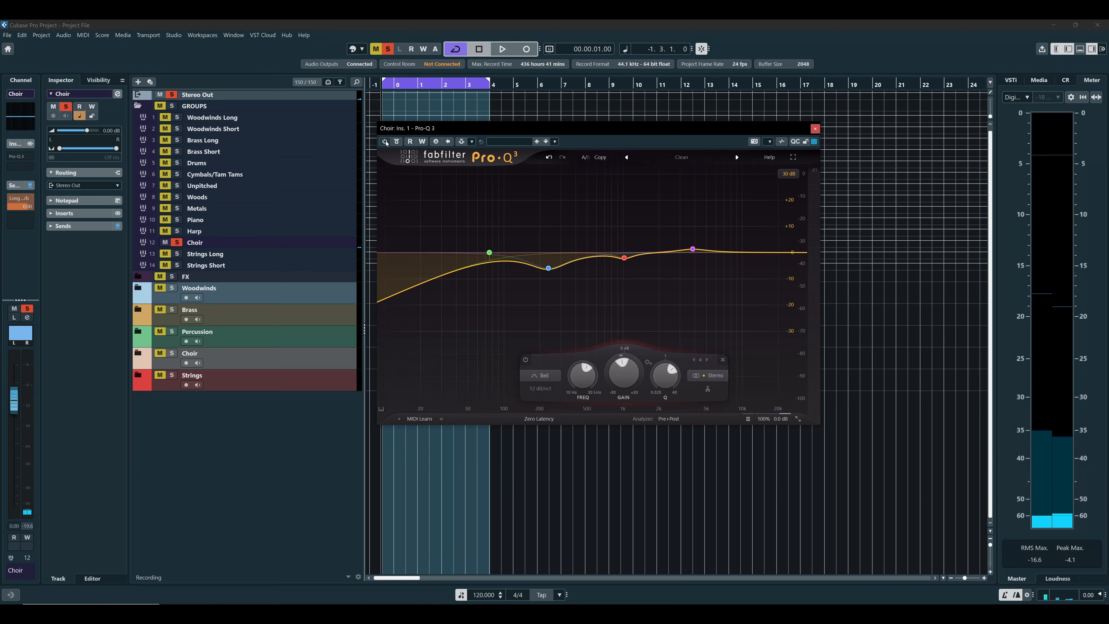
key(space)
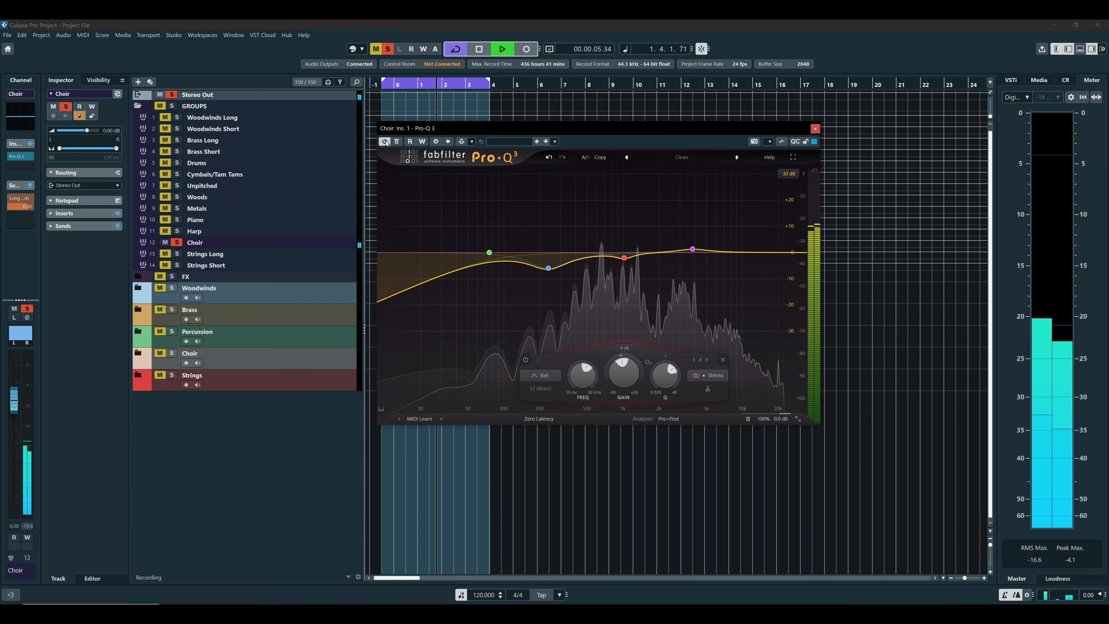
key(space)
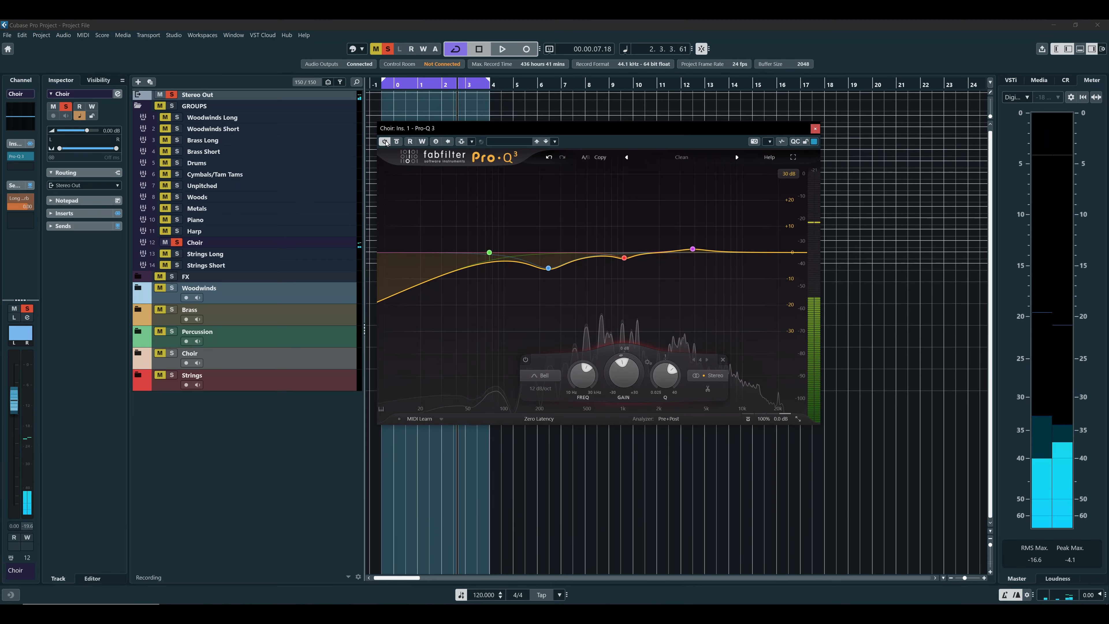
click(815, 128)
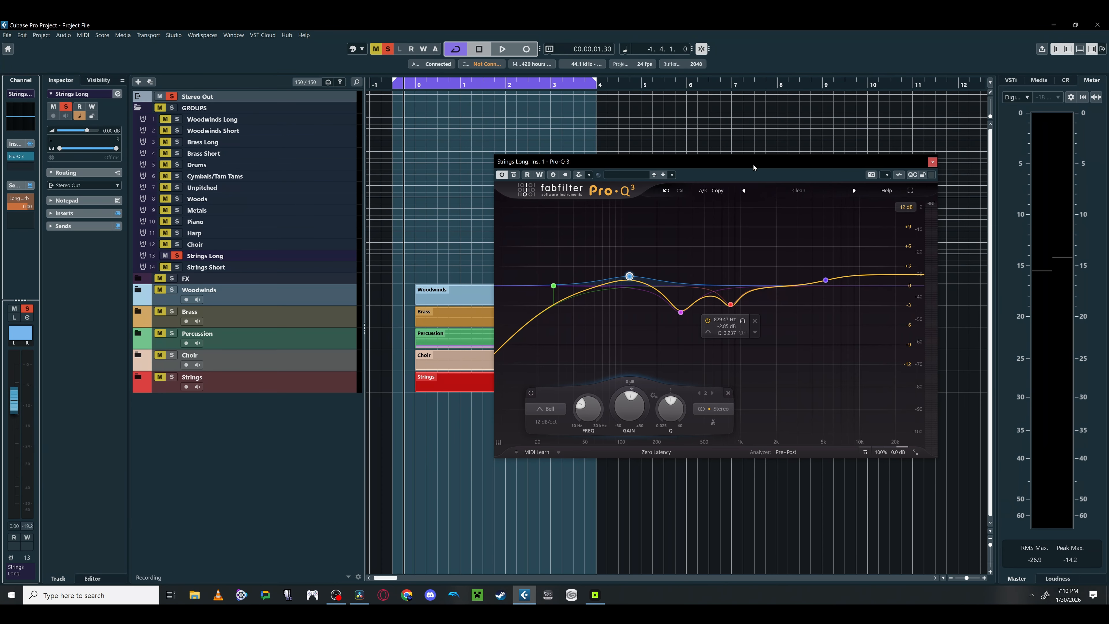
Bypass the Pro-Q 3 on the Strings Long group and start playback to hear it without EQ
click(514, 175)
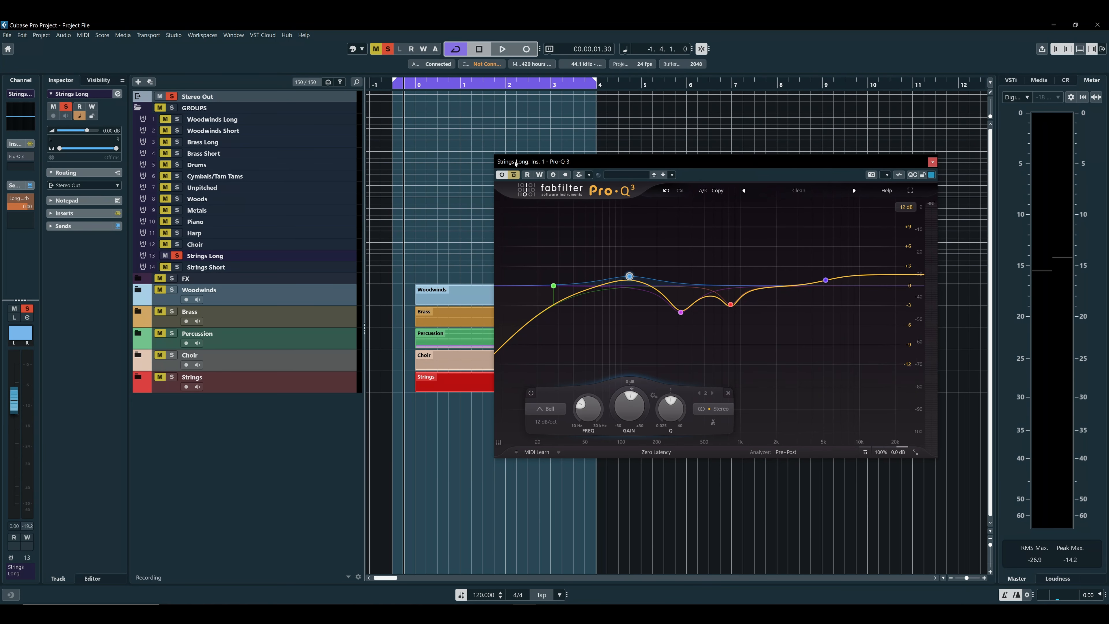
key(space)
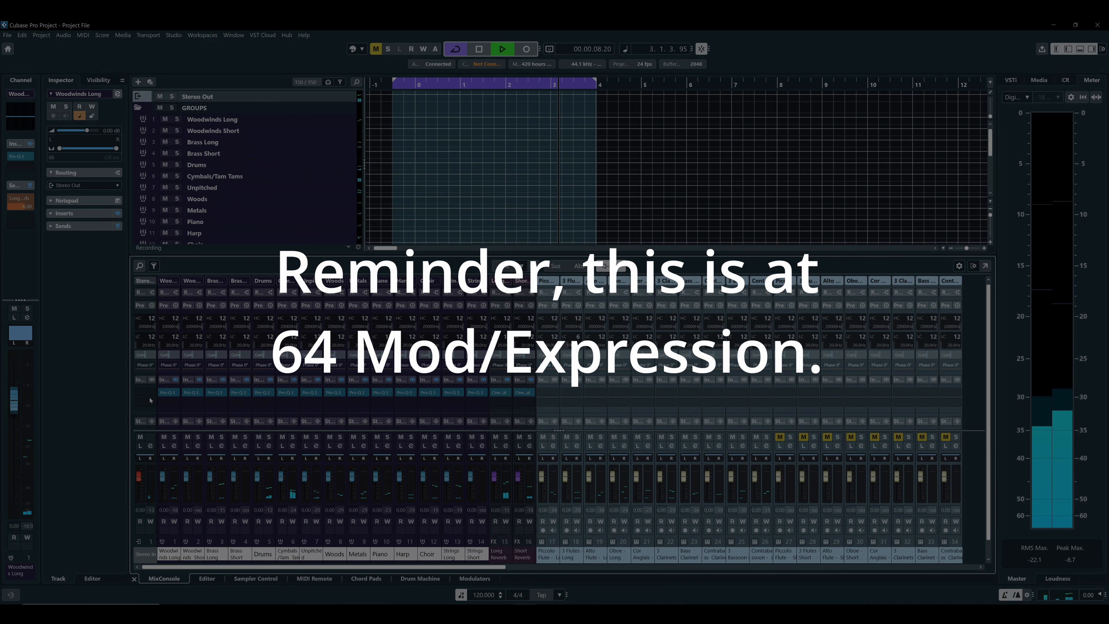
Stop the full orchestra playback with the group EQs active
key(space)
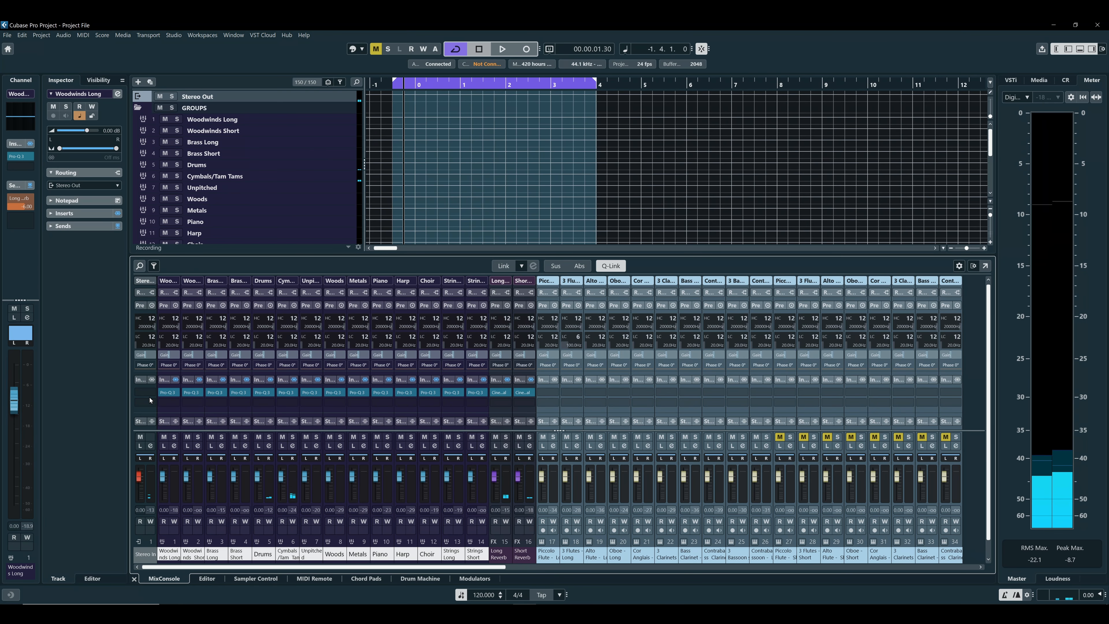